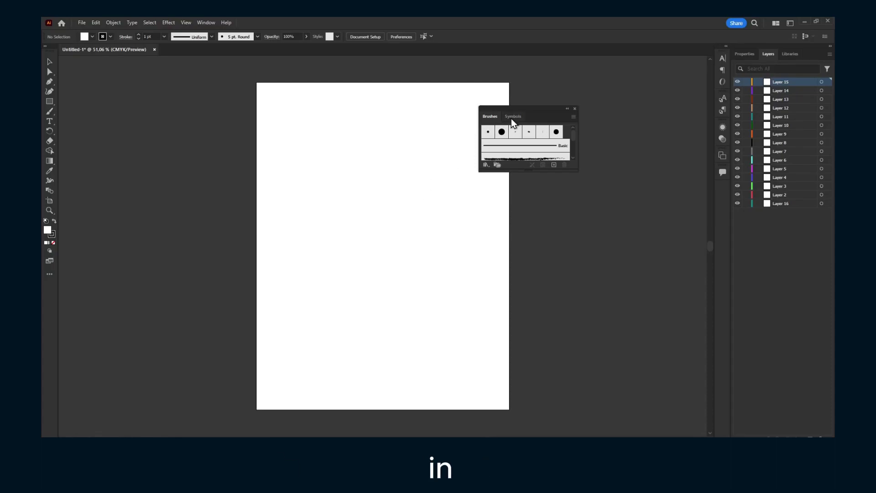
Drag the floating Brushes/Symbols panel up and to the right, clear of the artboard.
{"action": "left_click_drag", "start_coordinate": [530, 117], "coordinate": [556, 79]}
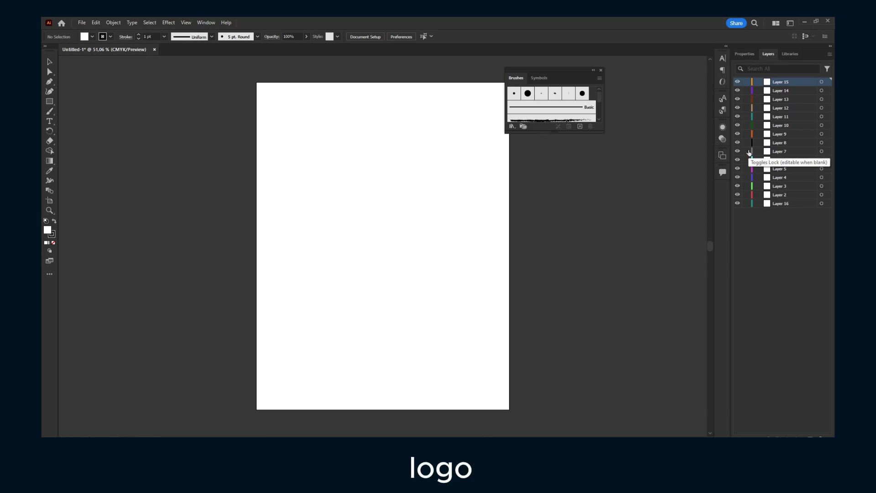
Try out different layer selections, picking Layers 13, 10, 16, then 5 through 16.
{"action": "left_click", "coordinate": [786, 99]}
{"action": "left_click", "coordinate": [786, 125]}
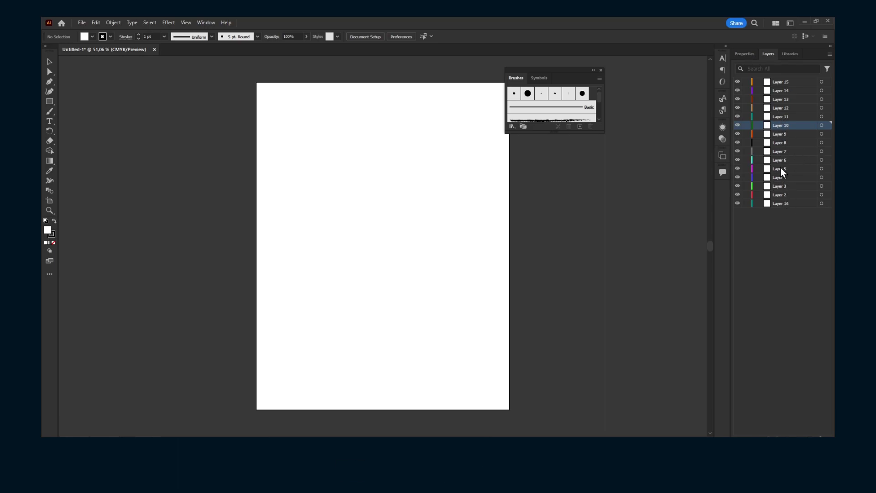
{"action": "left_click", "coordinate": [794, 223]}
{"action": "left_click", "coordinate": [792, 201]}
{"action": "left_click", "coordinate": [795, 218]}
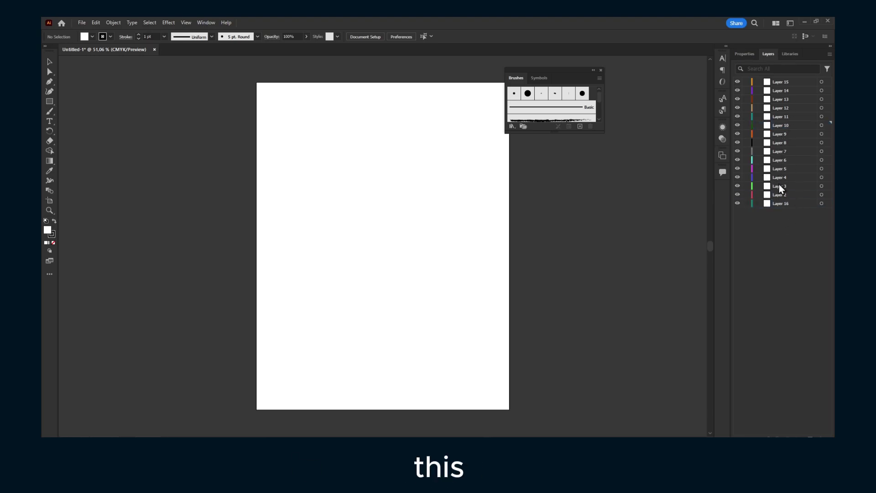
{"action": "left_click_drag", "start_coordinate": [786, 205], "coordinate": [778, 178]}
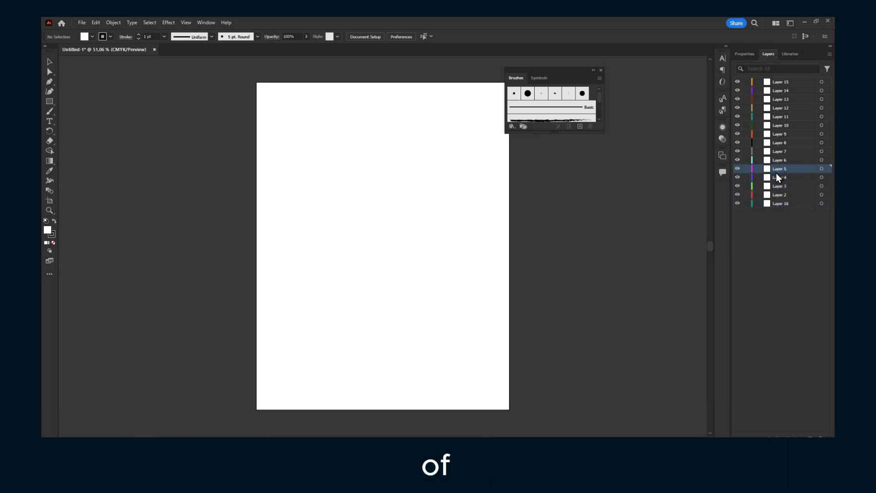
{"action": "left_click", "coordinate": [790, 206], "text": "shift"}
Select the range from Layer 16 up to Layer 6 in the Layers panel.
{"action": "left_click", "coordinate": [792, 220]}
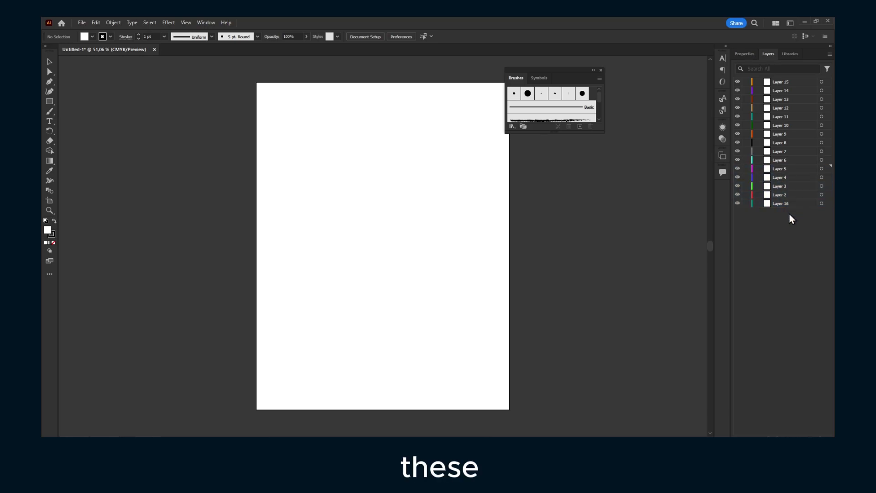
{"action": "left_click", "coordinate": [791, 204], "text": "ctrl"}
{"action": "left_click", "coordinate": [788, 186], "text": "ctrl"}
{"action": "left_click", "coordinate": [786, 178], "text": "ctrl"}
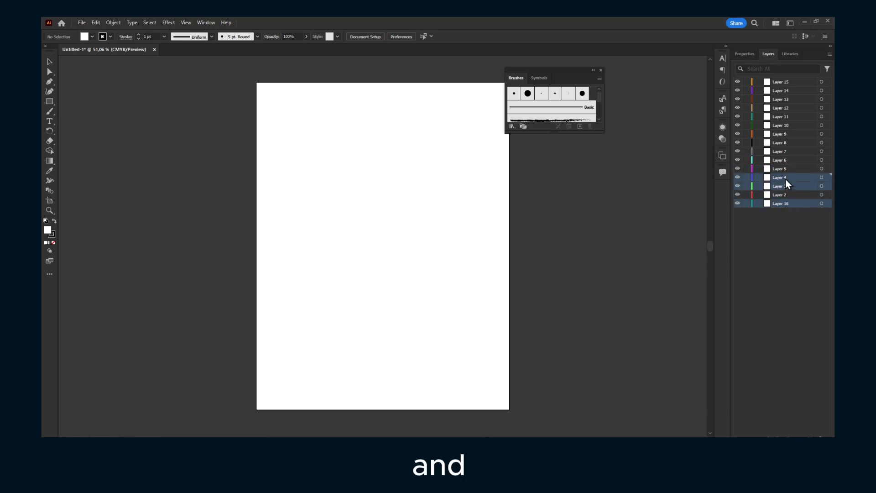
{"action": "left_click", "coordinate": [784, 168], "text": "ctrl"}
{"action": "left_click", "coordinate": [798, 226]}
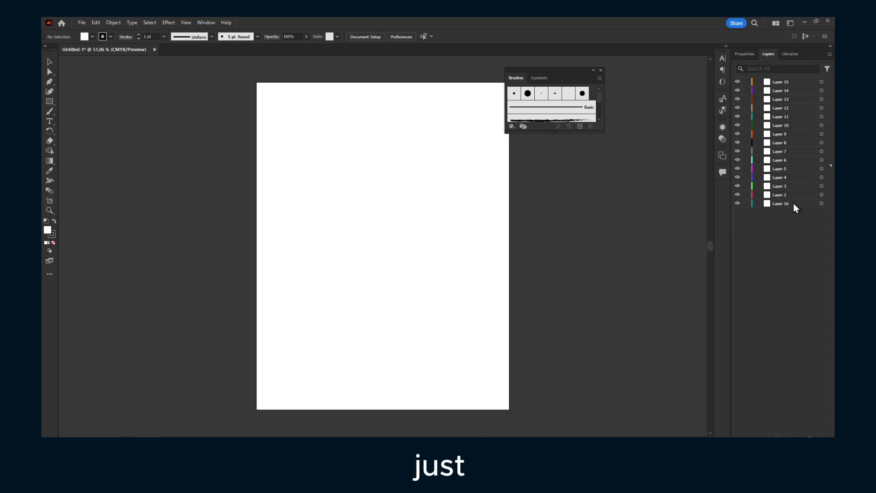
{"action": "left_click", "coordinate": [794, 204]}
{"action": "left_click", "coordinate": [797, 162], "text": "shift"}
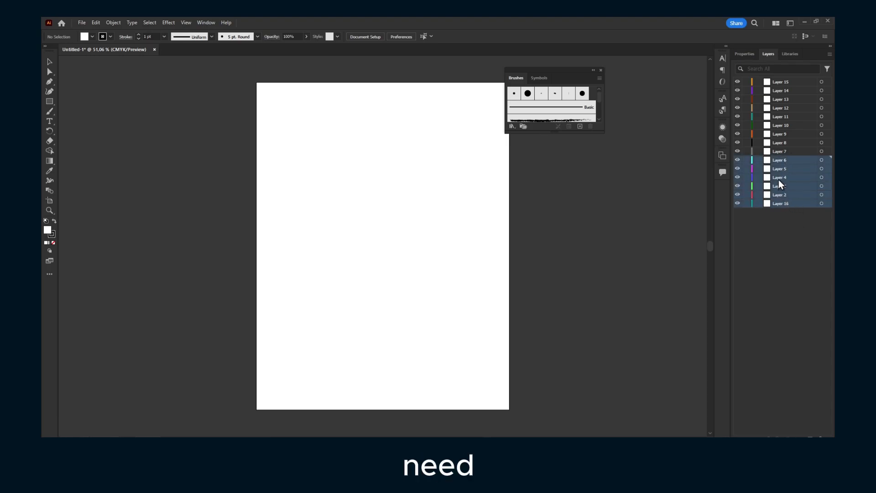
Merge the selected layers into Layer 6, inspect its options, then undo the merge.
{"action": "left_click", "coordinate": [830, 56]}
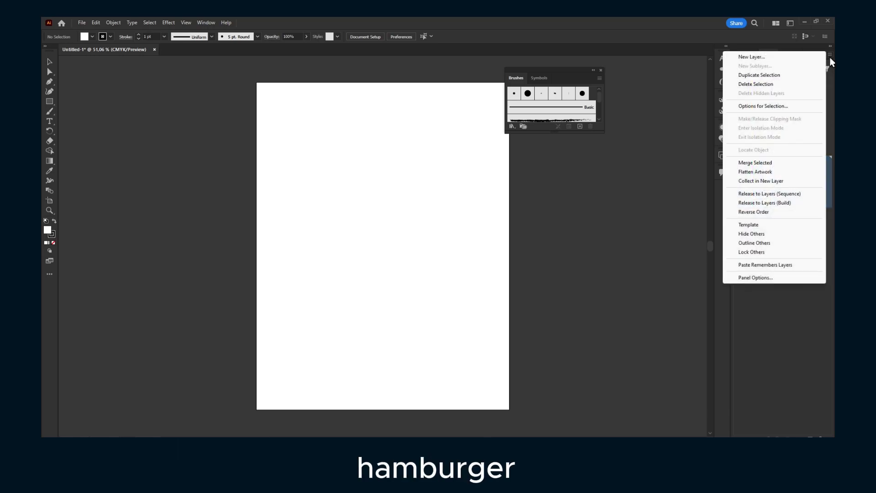
{"action": "left_click", "coordinate": [776, 163]}
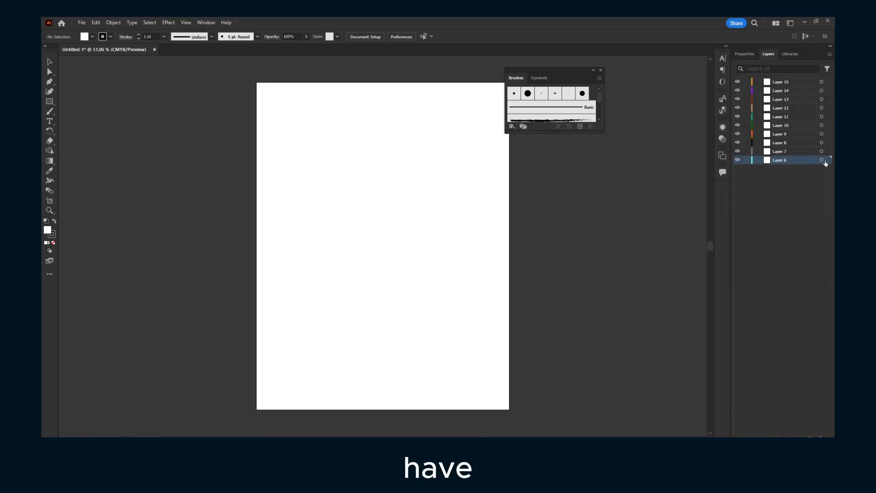
{"action": "double_click", "coordinate": [771, 166]}
{"action": "key", "text": "Escape"}
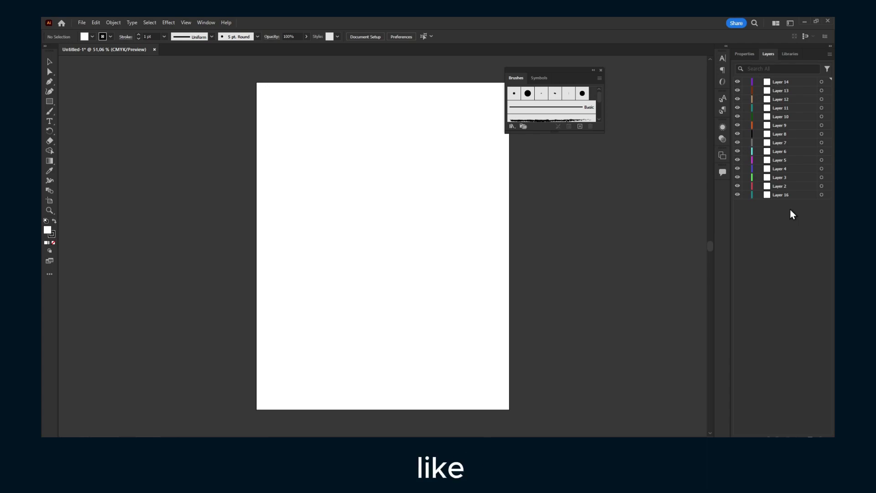
Gather Layers 6 through 16 into a new parent Layer 15 with Collect in New Layer.
{"action": "left_click_drag", "start_coordinate": [789, 208], "coordinate": [782, 153]}
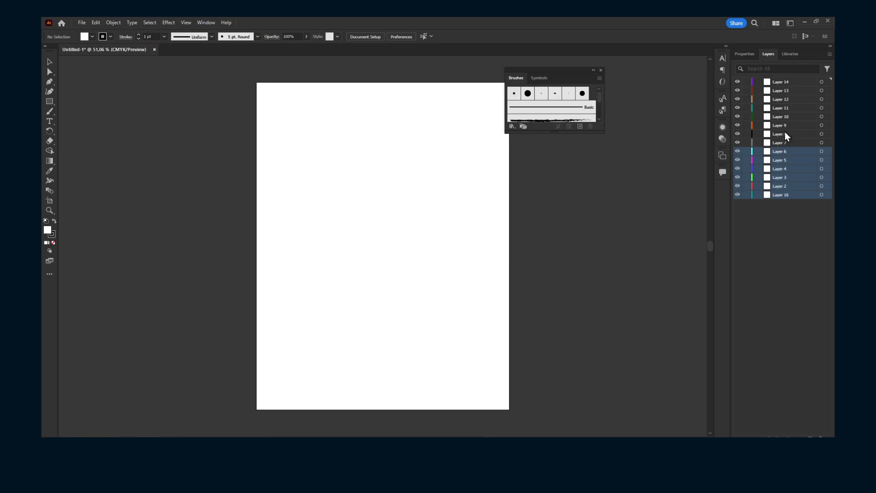
{"action": "left_click", "coordinate": [831, 55]}
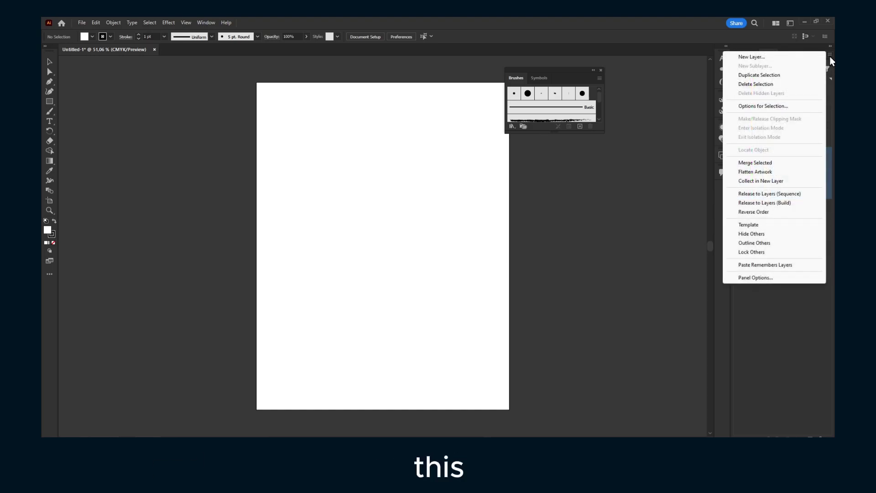
{"action": "left_click", "coordinate": [771, 181]}
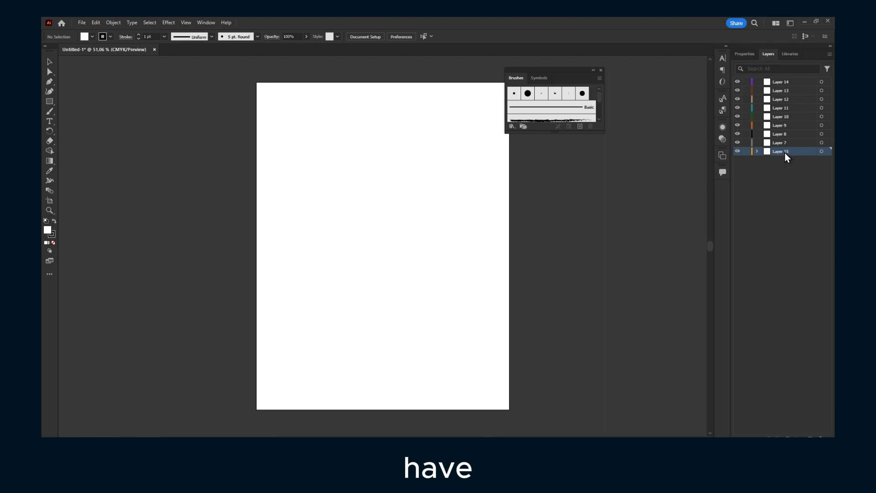
Expand Layer 15 and view its layer options without changing anything.
{"action": "left_click", "coordinate": [757, 151]}
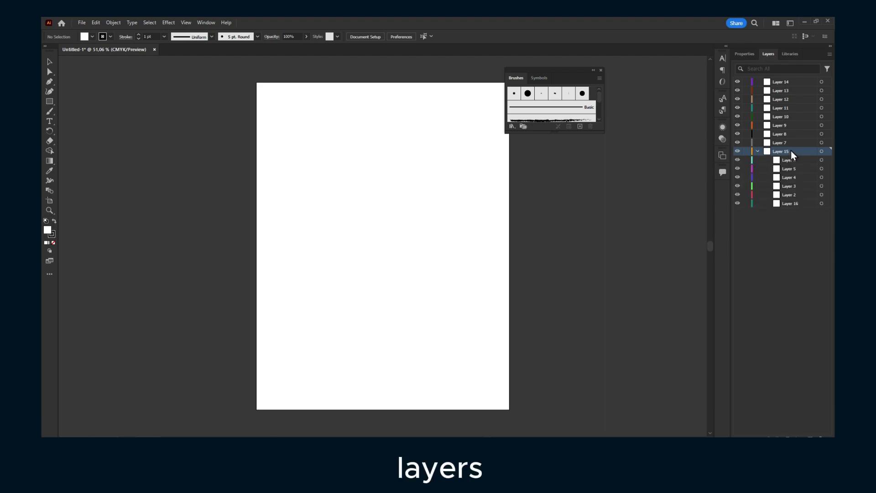
{"action": "double_click", "coordinate": [793, 156]}
{"action": "left_click", "coordinate": [474, 270]}
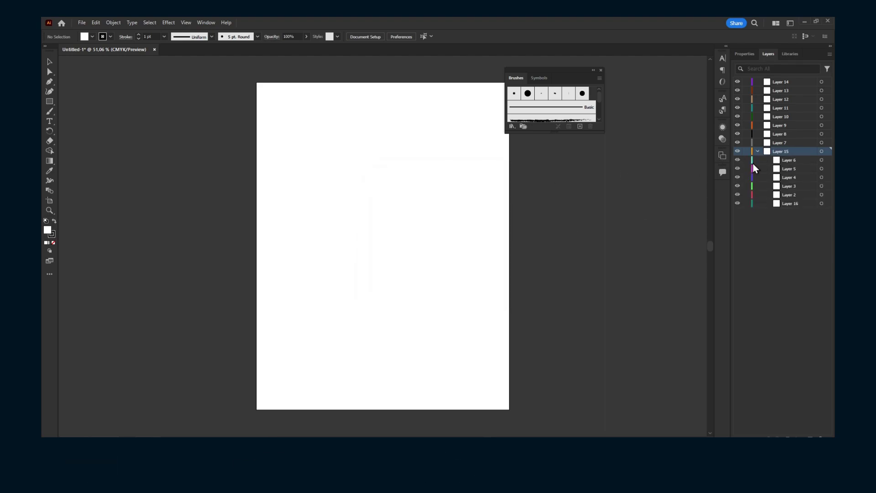
Nest Layer 14 as a sublayer of Layer 6, then collapse Layer 6.
{"action": "left_click", "coordinate": [789, 161]}
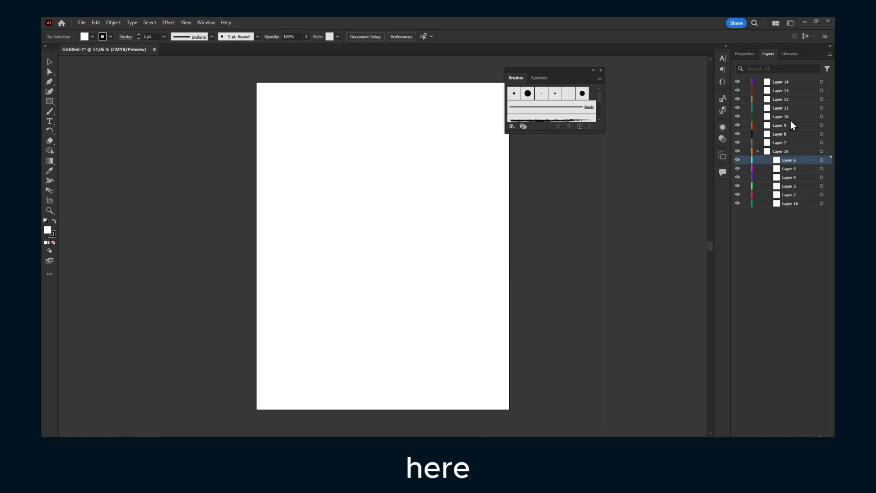
{"action": "left_click_drag", "start_coordinate": [781, 85], "coordinate": [789, 160]}
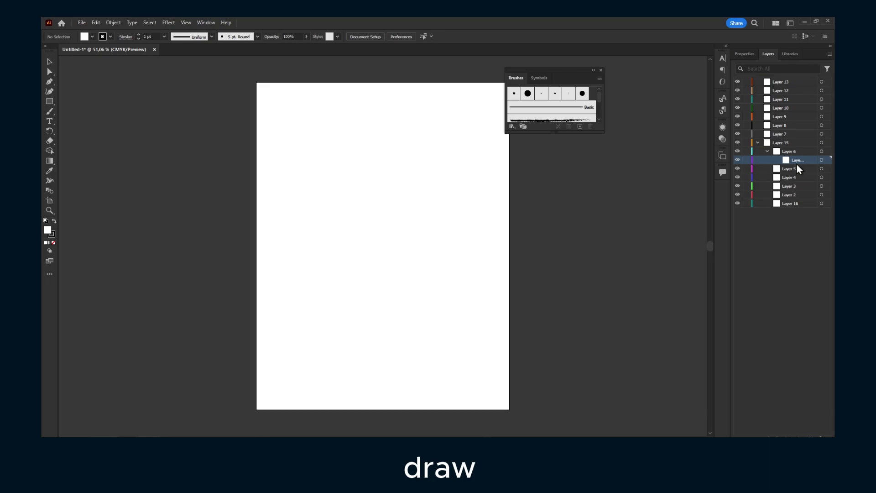
{"action": "left_click", "coordinate": [767, 151]}
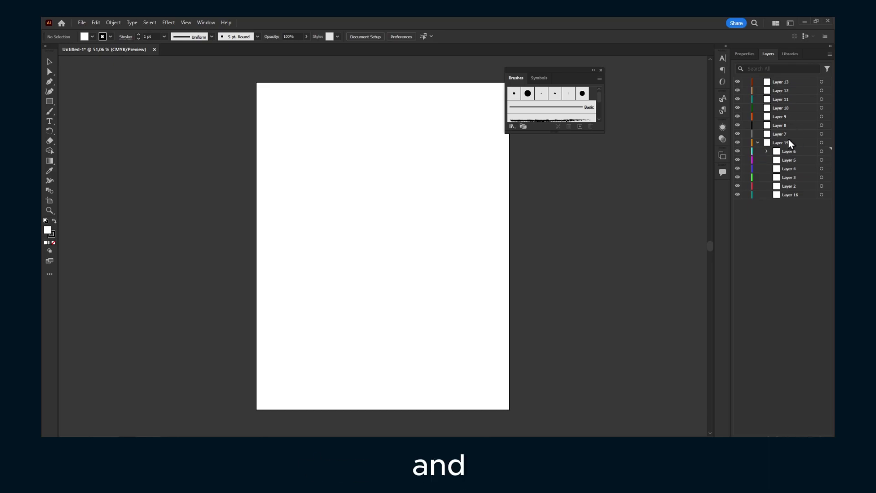
{"action": "left_click", "coordinate": [795, 152]}
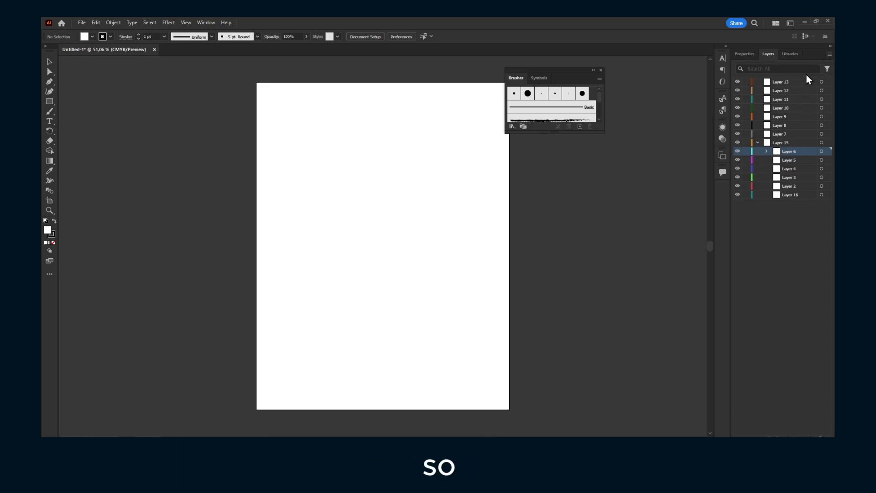
{"action": "left_click", "coordinate": [830, 55]}
{"action": "left_click", "coordinate": [761, 181]}
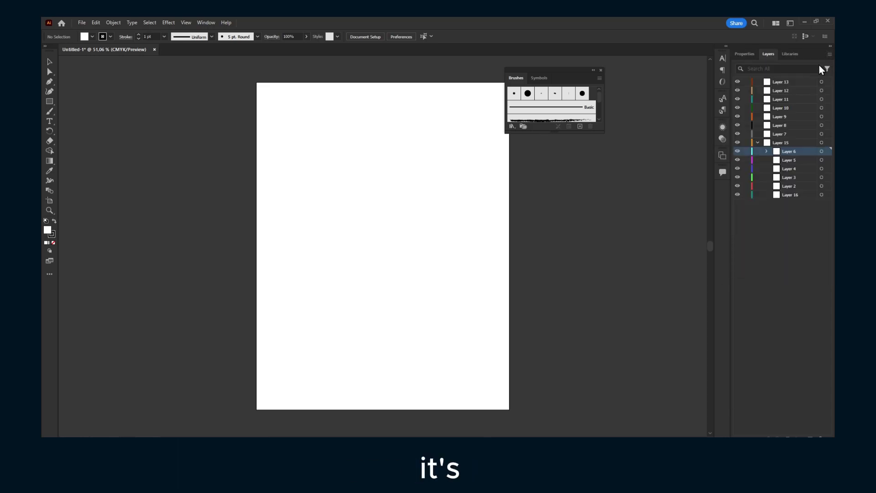
Rename Layer 15 to 'montain', replacing an initially mistyped name.
{"action": "double_click", "coordinate": [783, 143]}
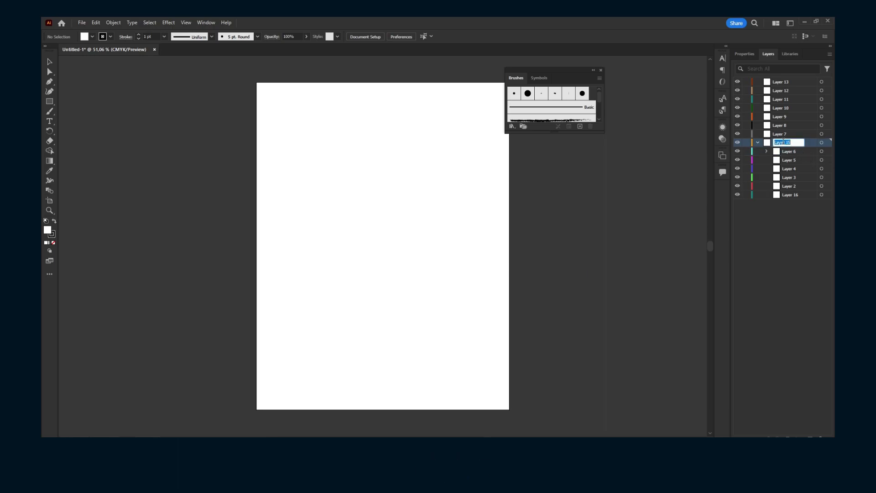
{"action": "type", "text": "mouse work"}
{"action": "key", "text": "BackSpace"}
{"action": "key", "text": "BackSpace"}
{"action": "key", "text": "BackSpace"}
{"action": "key", "text": "BackSpace"}
{"action": "key", "text": "BackSpace"}
{"action": "key", "text": "BackSpace"}
{"action": "key", "text": "BackSpace"}
{"action": "key", "text": "BackSpace"}
{"action": "key", "text": "BackSpace"}
{"action": "type", "text": "sf"}
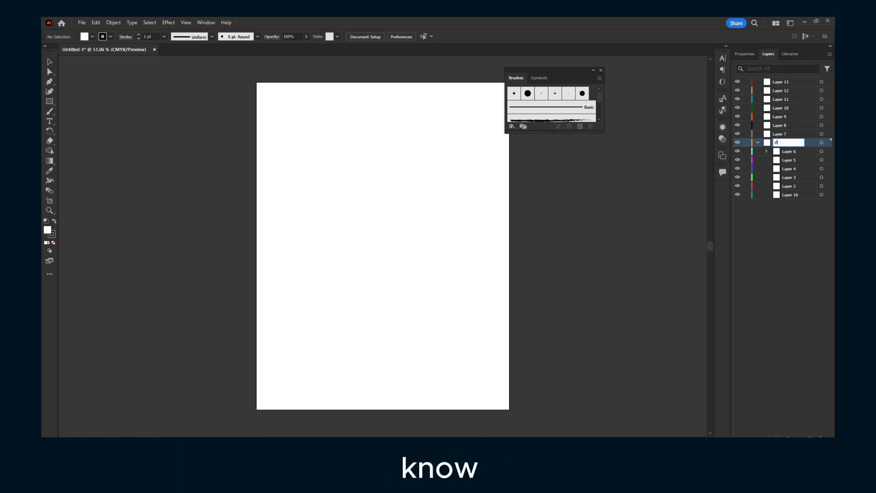
{"action": "key", "text": "BackSpace"}
{"action": "type", "text": "m"}
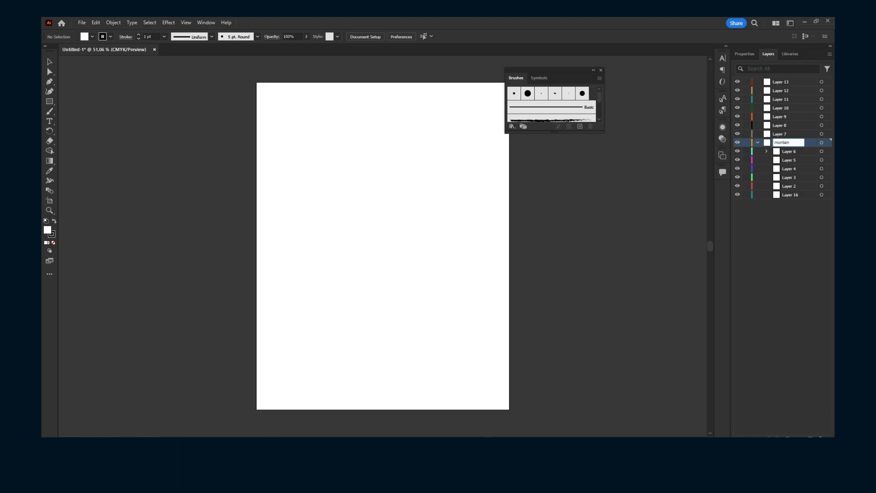
{"action": "type", "text": "ontain"}
{"action": "key", "text": "Return"}
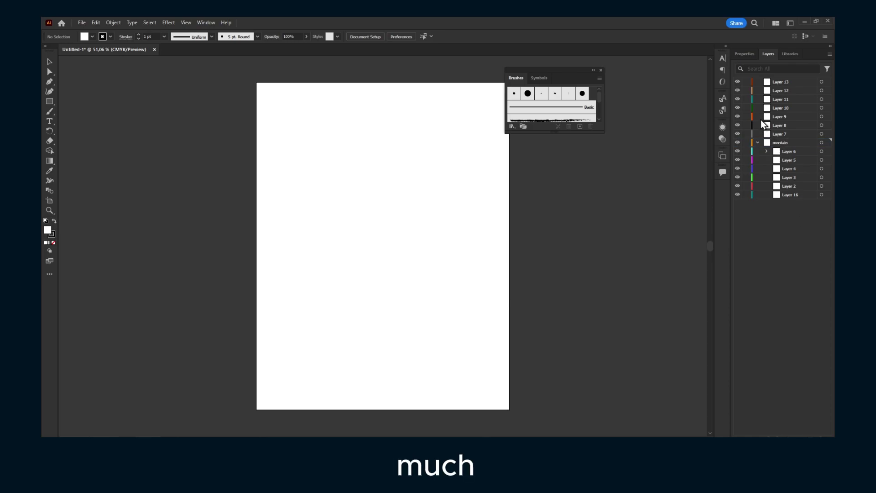
Widen the Layers panel, show Character settings, and toggle the Layers panel off and on.
{"action": "left_click_drag", "start_coordinate": [735, 110], "coordinate": [688, 99]}
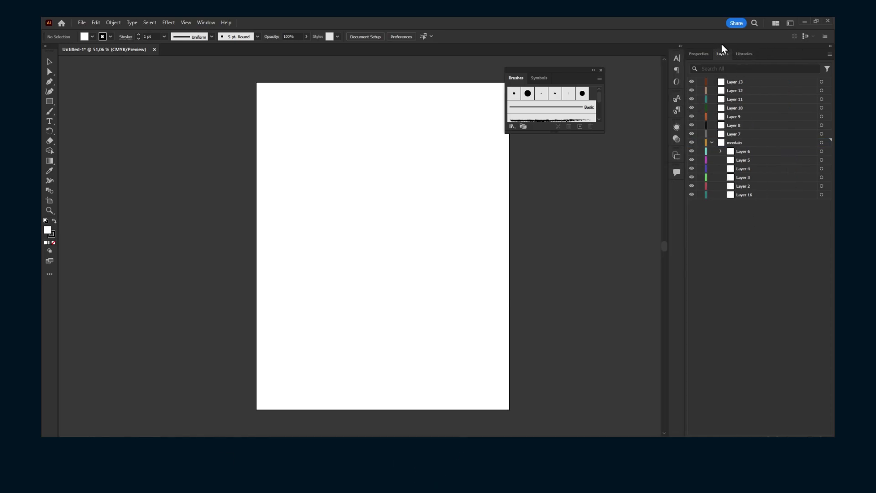
{"action": "key", "text": "ctrl+t"}
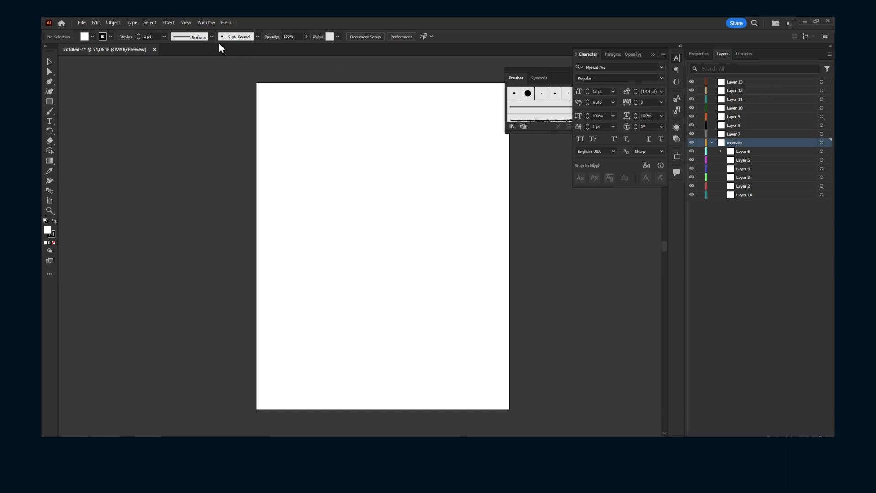
{"action": "left_click", "coordinate": [209, 24]}
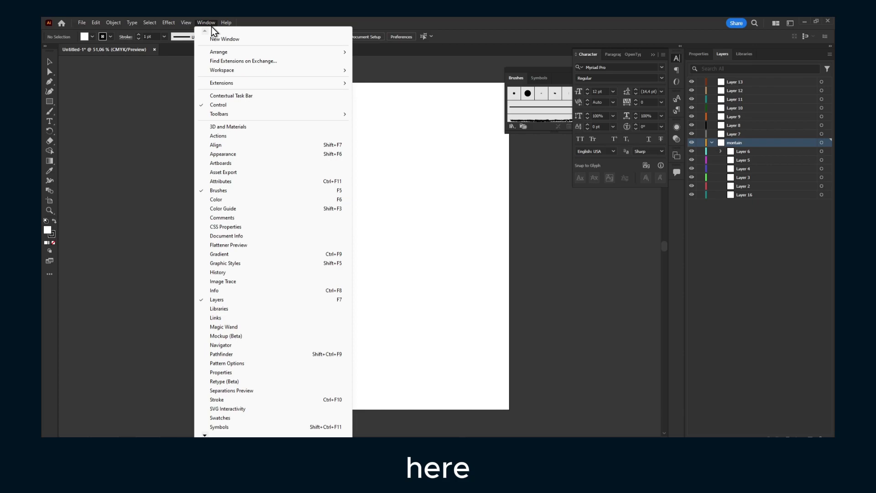
{"action": "left_click", "coordinate": [225, 300]}
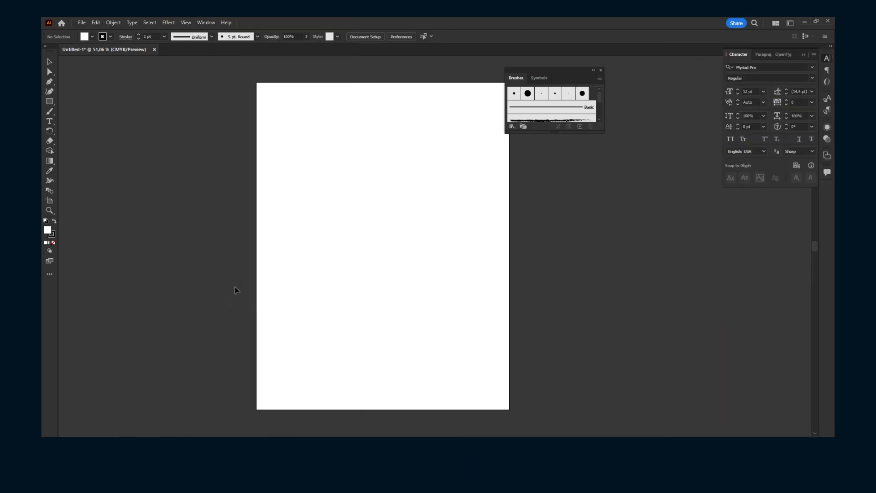
{"action": "left_click", "coordinate": [205, 23]}
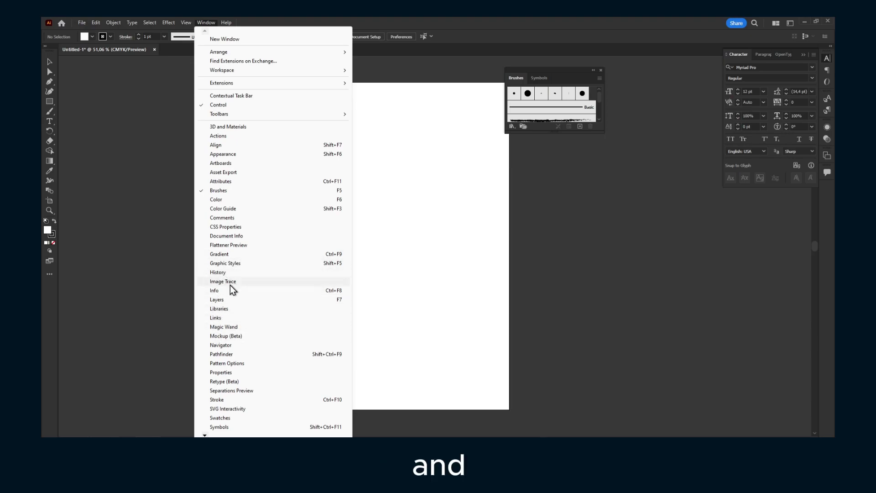
{"action": "left_click", "coordinate": [217, 300]}
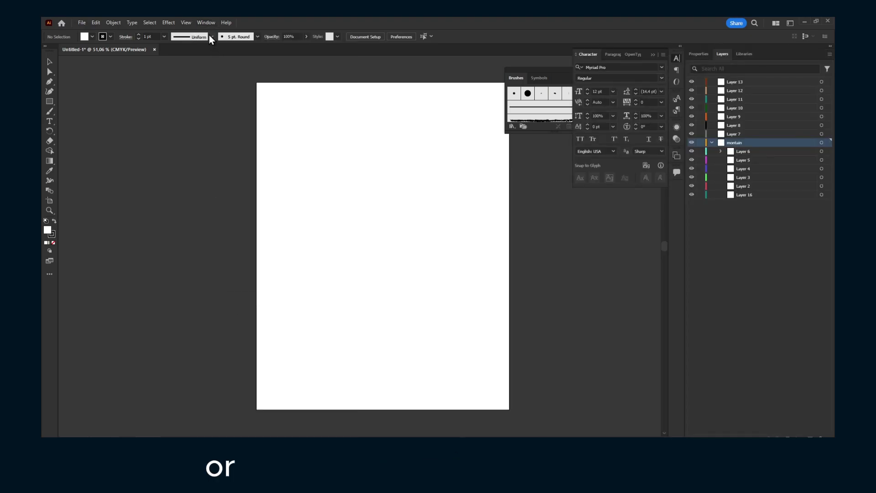
Switch to the Essentials workspace from Window > Workspace.
{"action": "left_click", "coordinate": [206, 22]}
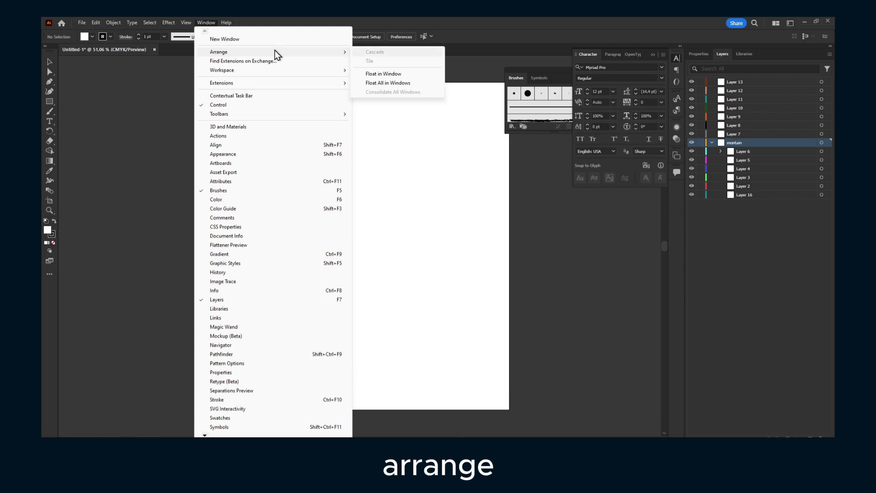
{"action": "mouse_move", "coordinate": [225, 72]}
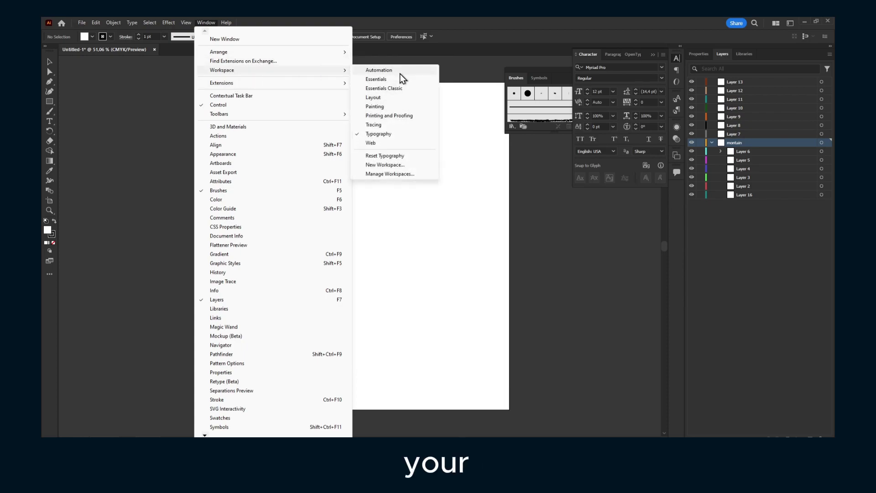
{"action": "left_click", "coordinate": [361, 79]}
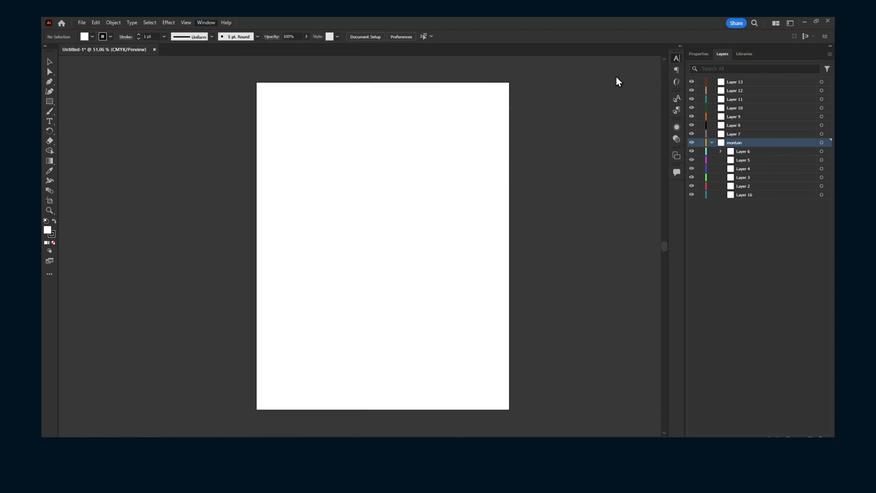
Switch the toolbar to the Advanced toolset from Window > Toolbars.
{"action": "left_click", "coordinate": [206, 23]}
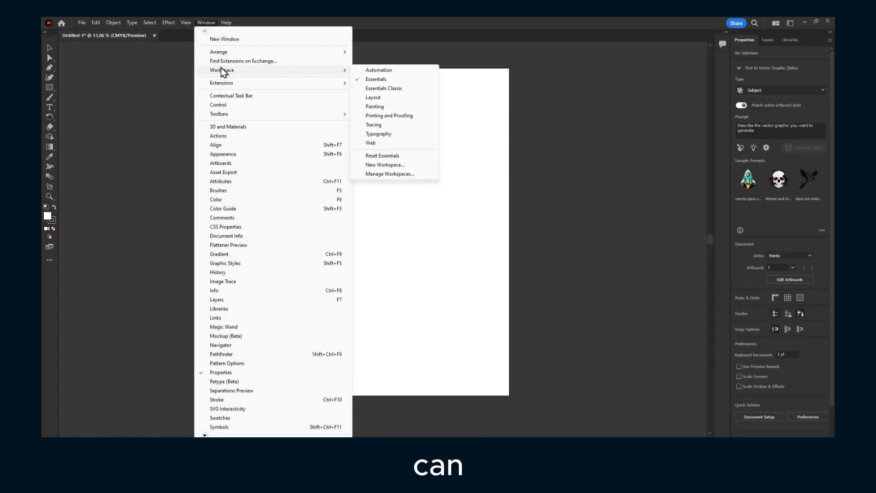
{"action": "mouse_move", "coordinate": [231, 115]}
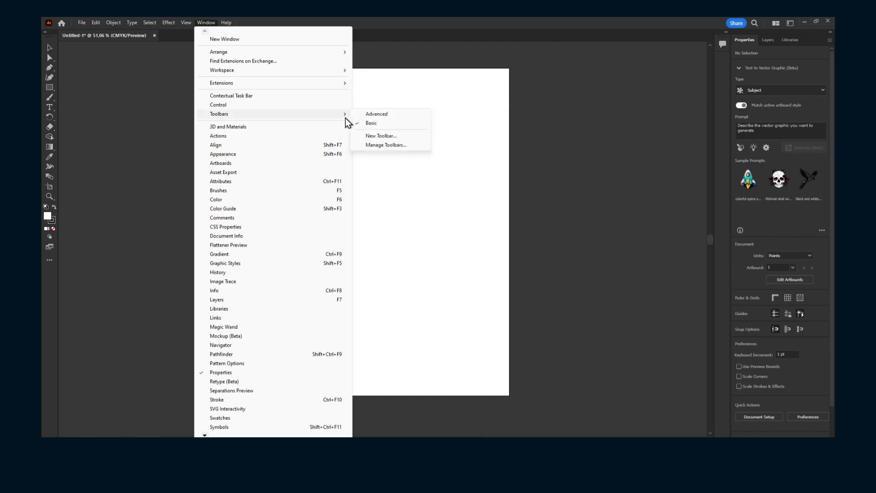
{"action": "left_click", "coordinate": [375, 114]}
Close the Window menu without resetting, and bring the Layers panel to the front.
{"action": "left_click", "coordinate": [206, 23]}
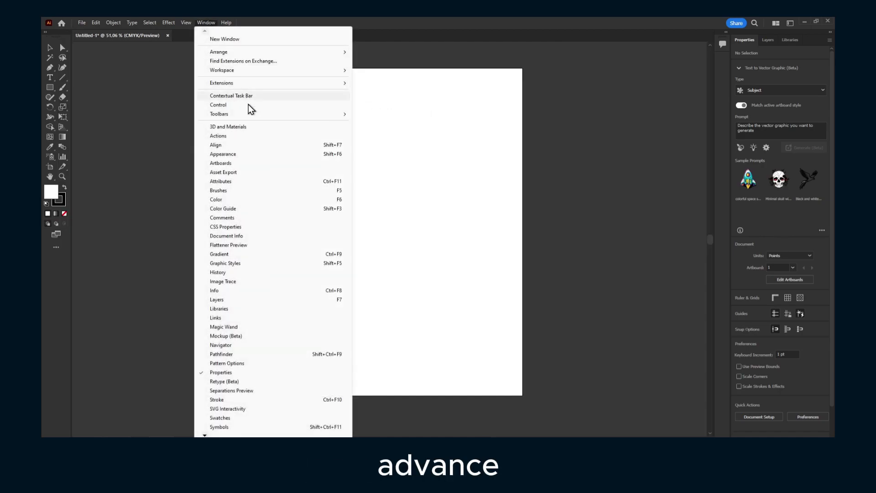
{"action": "mouse_move", "coordinate": [250, 86]}
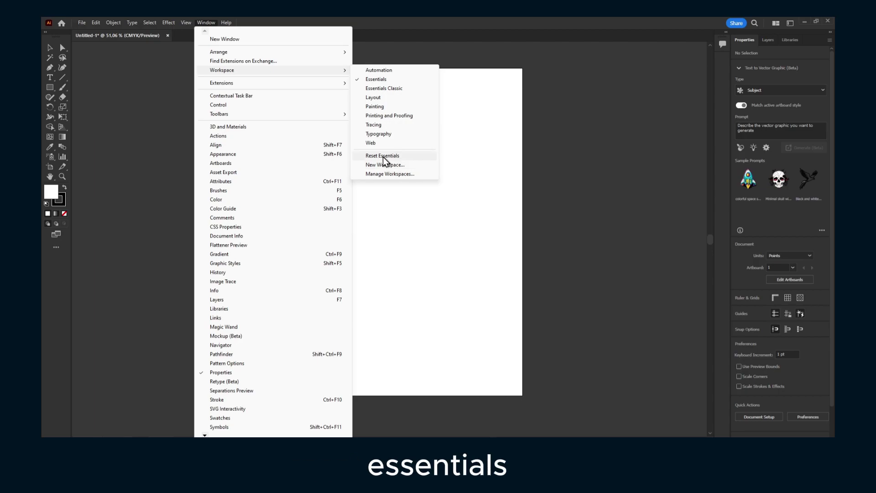
{"action": "left_click", "coordinate": [593, 163]}
{"action": "left_click", "coordinate": [768, 40]}
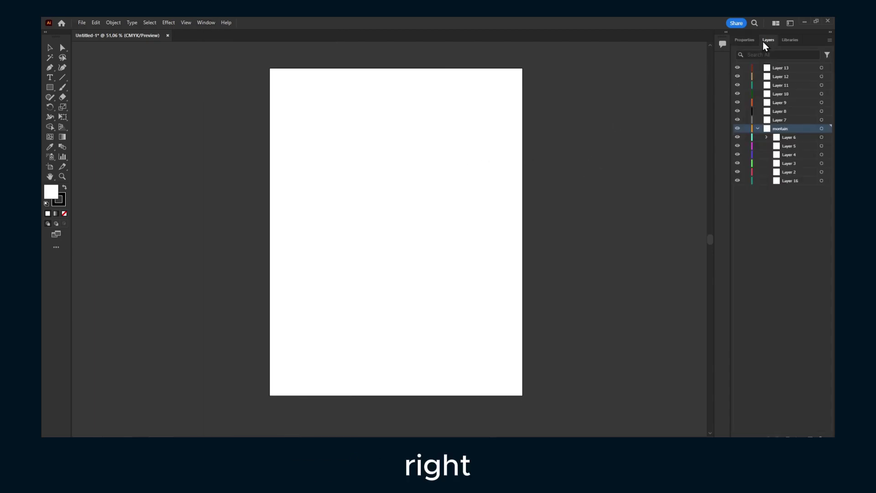
Nest Layers 4, 3, 2 and 16 inside Layer 10, and rename Layer 13 to 'dsfsdf'.
{"action": "left_click_drag", "start_coordinate": [790, 212], "coordinate": [781, 94]}
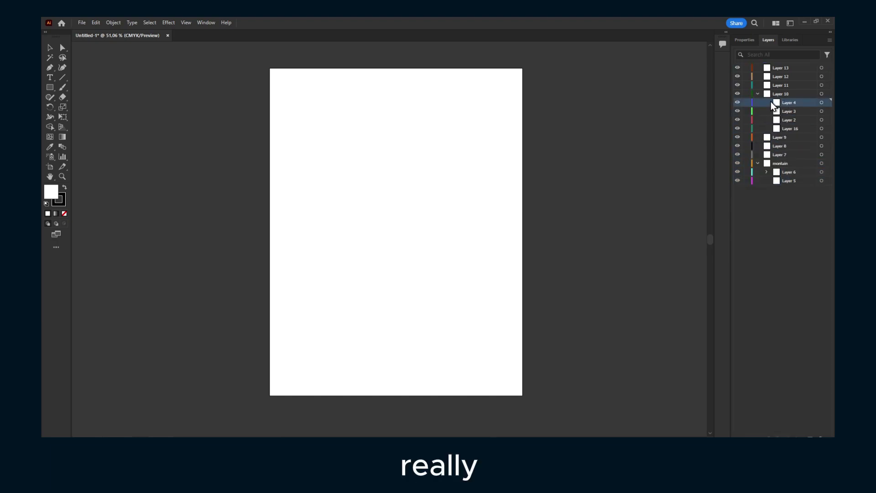
{"action": "mouse_move", "coordinate": [793, 190]}
{"action": "left_mouse_down"}
{"action": "mouse_move", "coordinate": [792, 74]}
{"action": "mouse_move", "coordinate": [792, 199]}
{"action": "mouse_move", "coordinate": [784, 176]}
{"action": "left_mouse_up"}
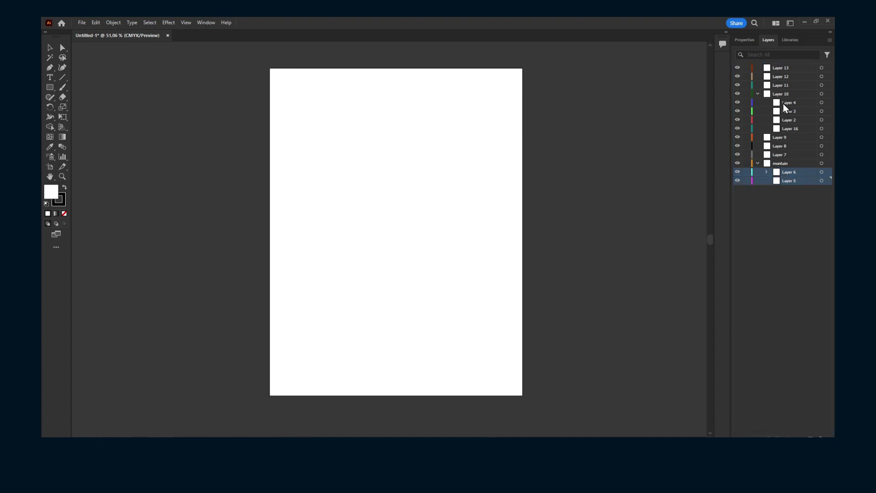
{"action": "double_click", "coordinate": [780, 67]}
{"action": "type", "text": "dsfsdf"}
{"action": "key", "text": "Return"}
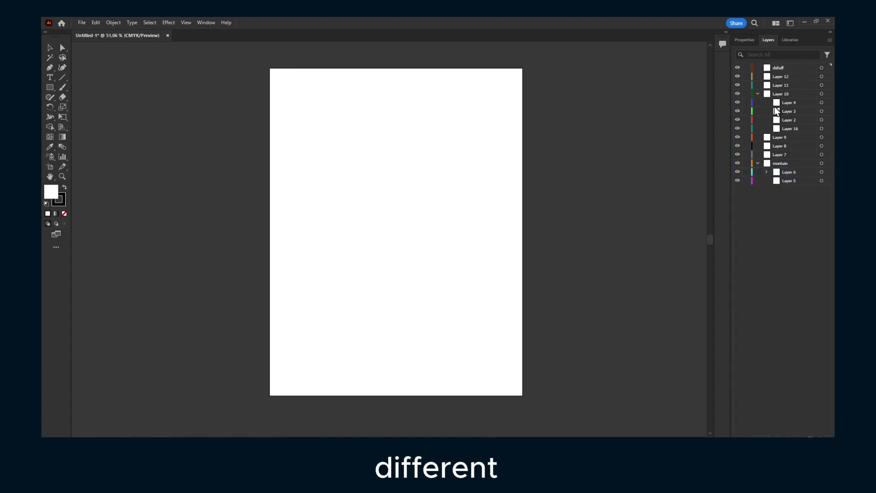
Move Layer 6, Layer 5 and Layer 10 with its sublayers into dsfsdf.
{"action": "left_click_drag", "start_coordinate": [798, 192], "coordinate": [785, 72]}
{"action": "left_click_drag", "start_coordinate": [780, 111], "coordinate": [787, 91]}
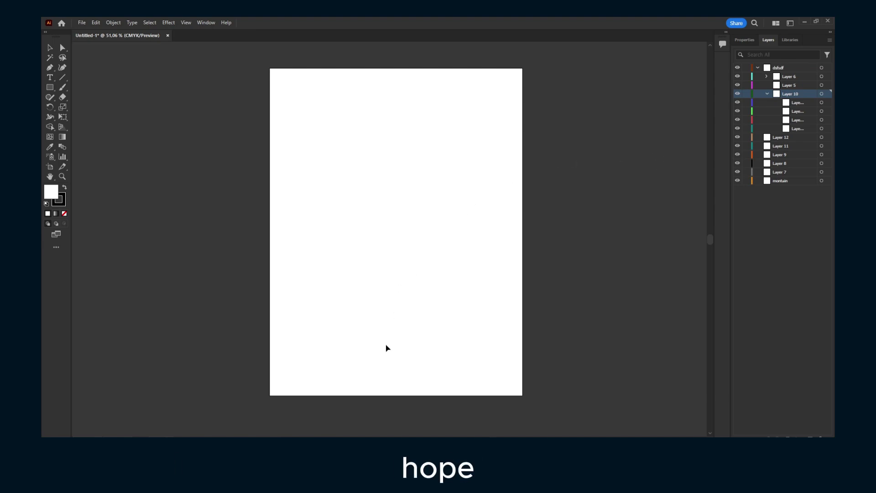
{"action": "key", "text": "alt+Tab"}
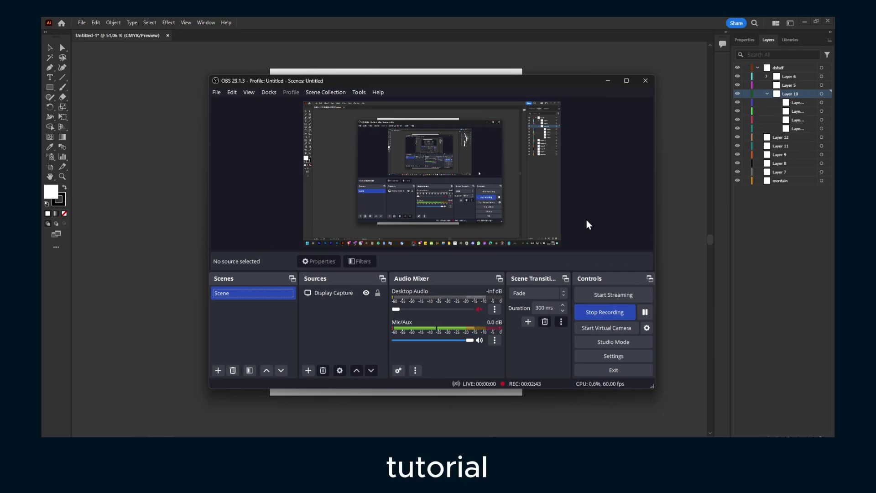
{"action": "left_click", "coordinate": [607, 80]}
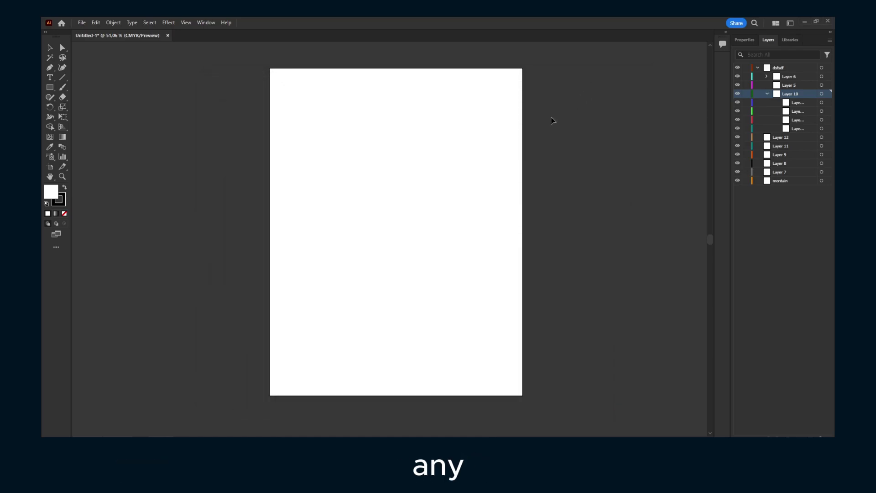